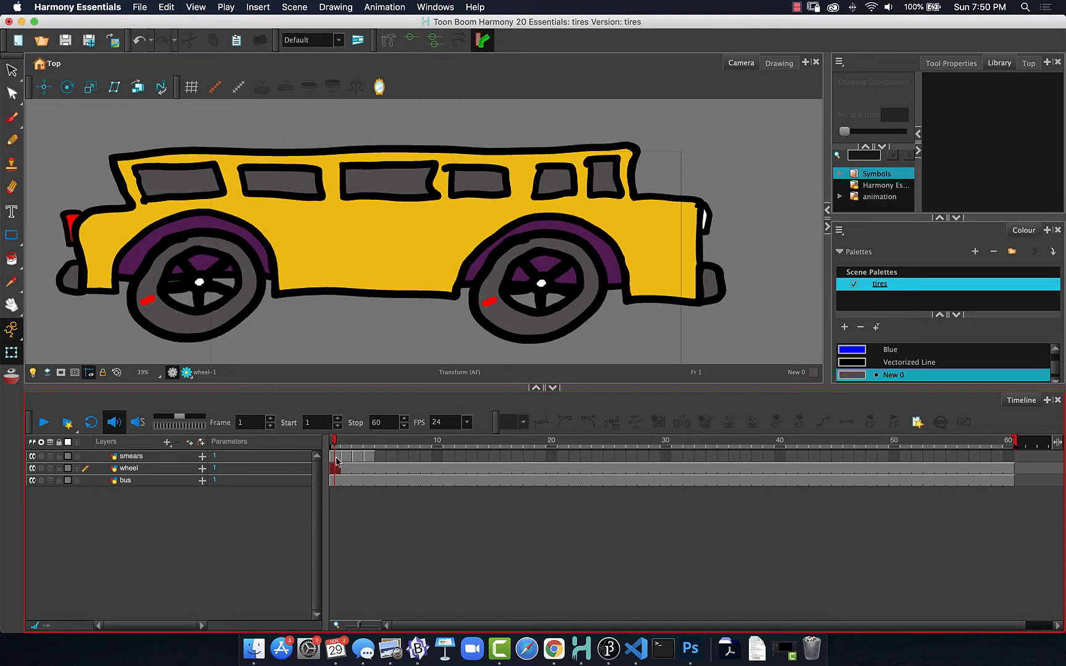
- Compare frames 1 and 2, then return to frame 1 and select the bus's front wheel with the Rotate tool
{"action": "mouse_move", "coordinate": [334, 439]}
{"action": "left_mouse_down"}
{"action": "mouse_move", "coordinate": [369, 443]}
{"action": "mouse_move", "coordinate": [334, 443]}
{"action": "mouse_move", "coordinate": [369, 443]}
{"action": "mouse_move", "coordinate": [343, 442]}
{"action": "left_mouse_up"}
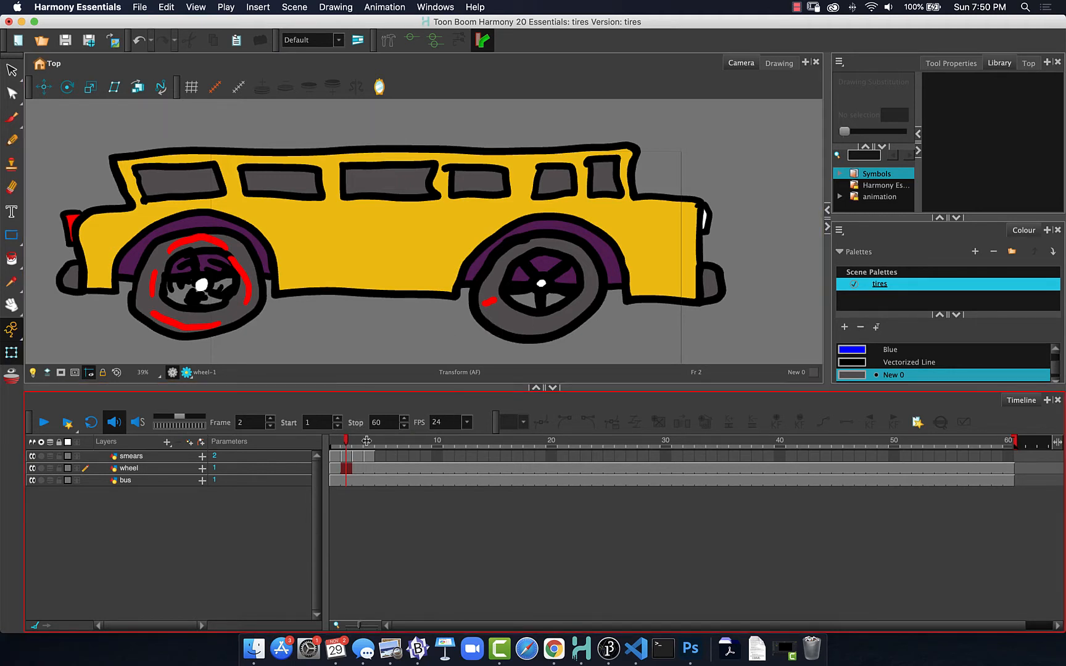
{"action": "mouse_move", "coordinate": [345, 441]}
{"action": "left_mouse_down"}
{"action": "mouse_move", "coordinate": [364, 440]}
{"action": "mouse_move", "coordinate": [328, 440]}
{"action": "left_mouse_up"}
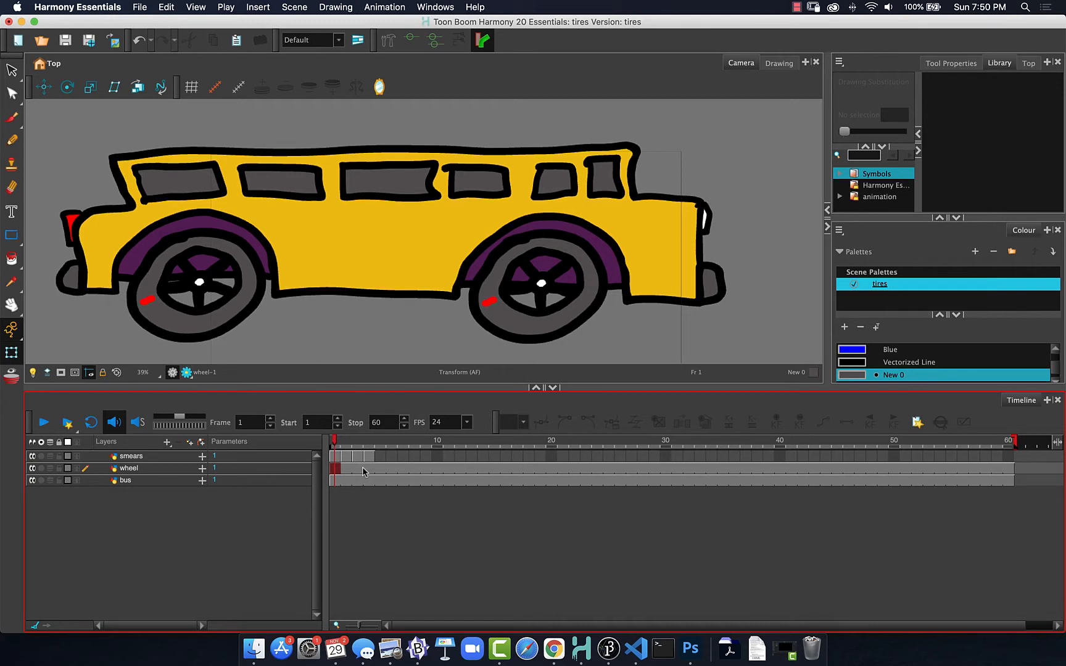
{"action": "left_click", "coordinate": [509, 319]}
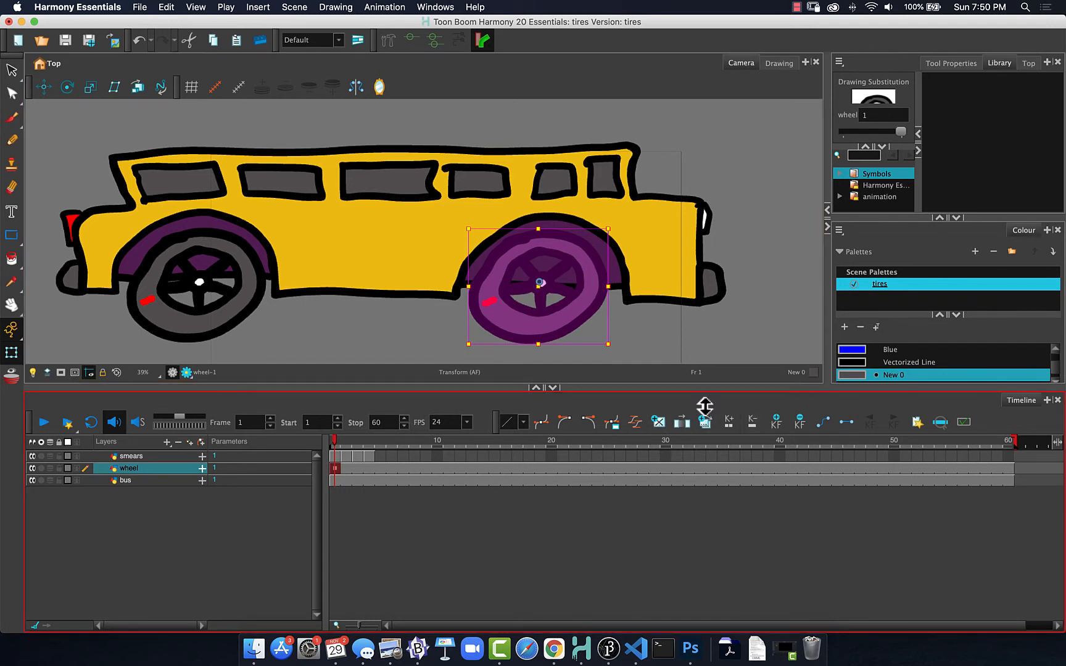
{"action": "left_click", "coordinate": [72, 89]}
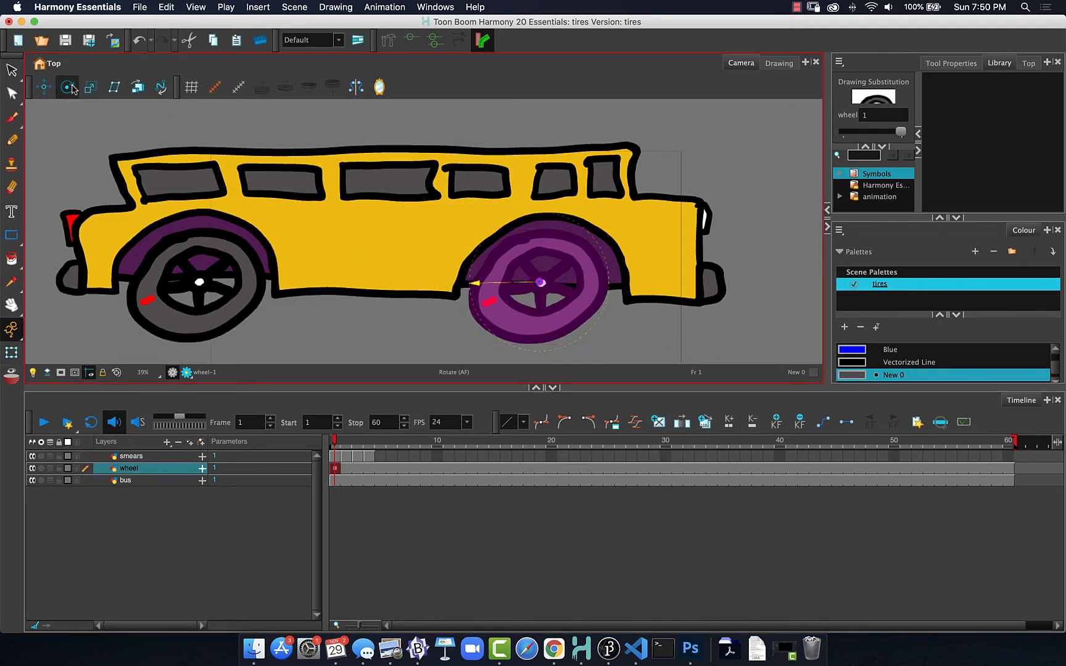
{"action": "mouse_move", "coordinate": [474, 285]}
{"action": "left_mouse_down"}
{"action": "mouse_move", "coordinate": [557, 245]}
{"action": "mouse_move", "coordinate": [602, 311]}
{"action": "mouse_move", "coordinate": [476, 281]}
{"action": "mouse_move", "coordinate": [560, 246]}
{"action": "mouse_move", "coordinate": [589, 294]}
{"action": "left_mouse_up"}
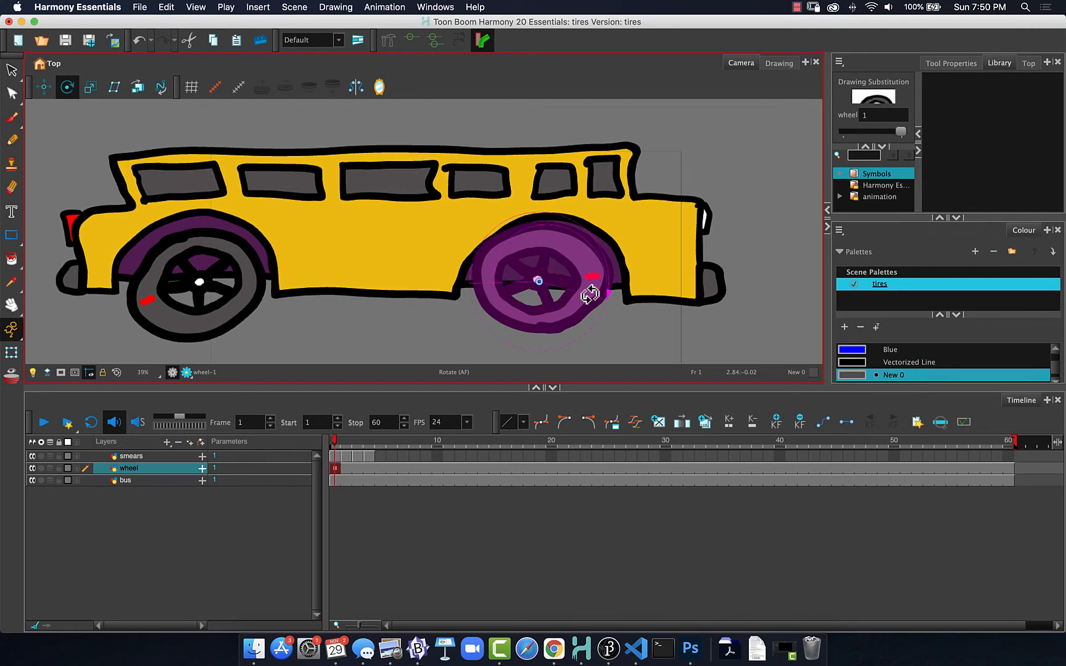
{"action": "mouse_move", "coordinate": [589, 295]}
{"action": "left_mouse_down"}
{"action": "mouse_move", "coordinate": [519, 296]}
{"action": "mouse_move", "coordinate": [497, 283]}
{"action": "mouse_move", "coordinate": [542, 242]}
{"action": "mouse_move", "coordinate": [562, 322]}
{"action": "mouse_move", "coordinate": [464, 282]}
{"action": "mouse_move", "coordinate": [536, 232]}
{"action": "mouse_move", "coordinate": [492, 285]}
{"action": "mouse_move", "coordinate": [504, 241]}
{"action": "mouse_move", "coordinate": [560, 302]}
{"action": "mouse_move", "coordinate": [496, 281]}
{"action": "left_mouse_up"}
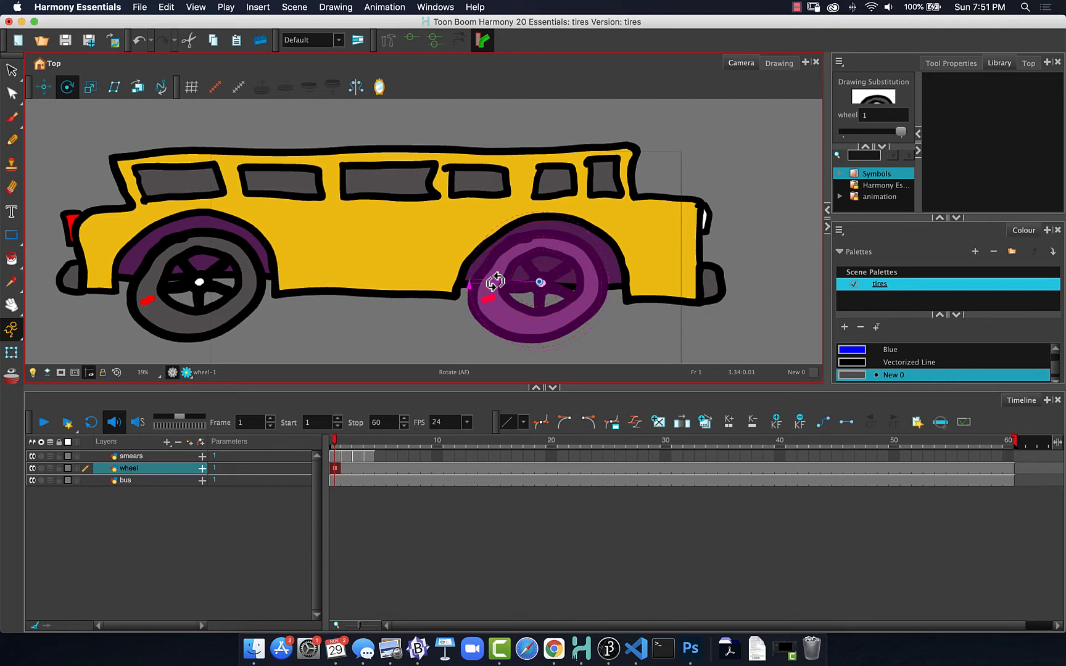
{"action": "left_click_drag", "start_coordinate": [496, 282], "coordinate": [494, 284]}
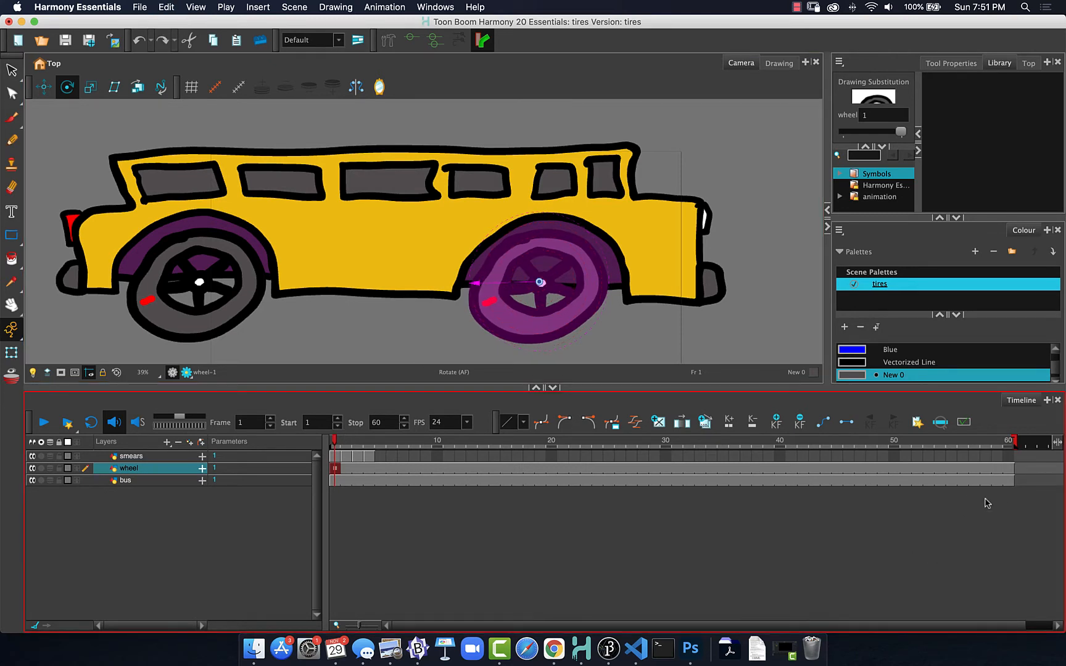
- Keyframe the front wheel's spin by rotating it several full turns clockwise at frame 60, and return to frame 1
{"action": "left_click", "coordinate": [1010, 444]}
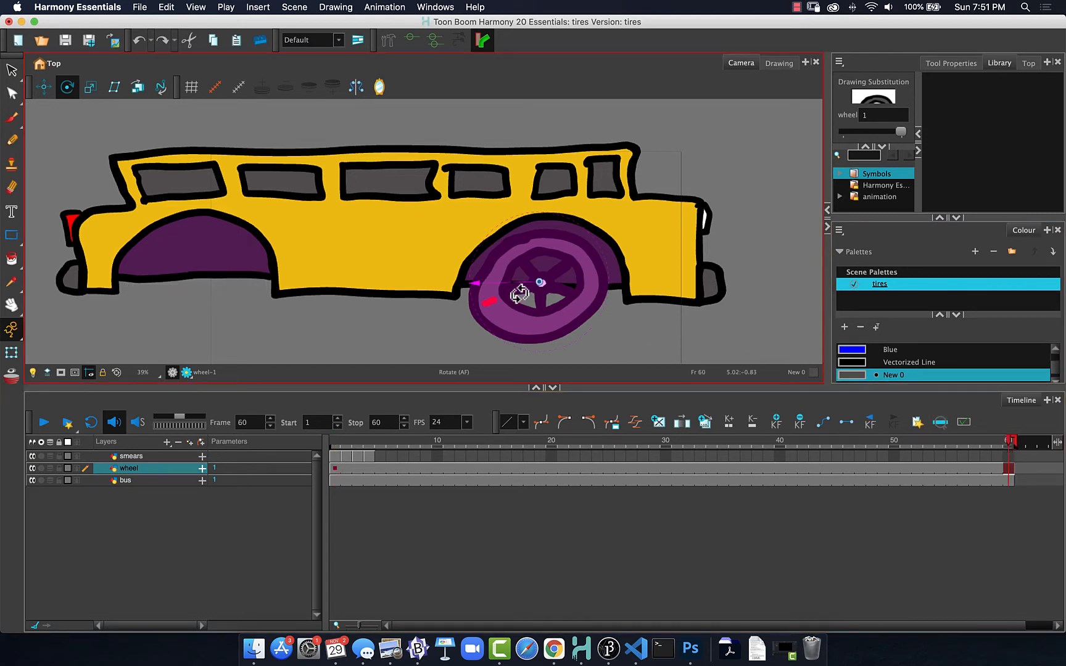
{"action": "mouse_move", "coordinate": [478, 283]}
{"action": "left_mouse_down"}
{"action": "mouse_move", "coordinate": [606, 288]}
{"action": "mouse_move", "coordinate": [481, 266]}
{"action": "mouse_move", "coordinate": [578, 322]}
{"action": "mouse_move", "coordinate": [542, 238]}
{"action": "mouse_move", "coordinate": [472, 241]}
{"action": "mouse_move", "coordinate": [502, 326]}
{"action": "mouse_move", "coordinate": [538, 245]}
{"action": "mouse_move", "coordinate": [494, 295]}
{"action": "mouse_move", "coordinate": [543, 231]}
{"action": "mouse_move", "coordinate": [492, 296]}
{"action": "mouse_move", "coordinate": [490, 282]}
{"action": "left_mouse_up"}
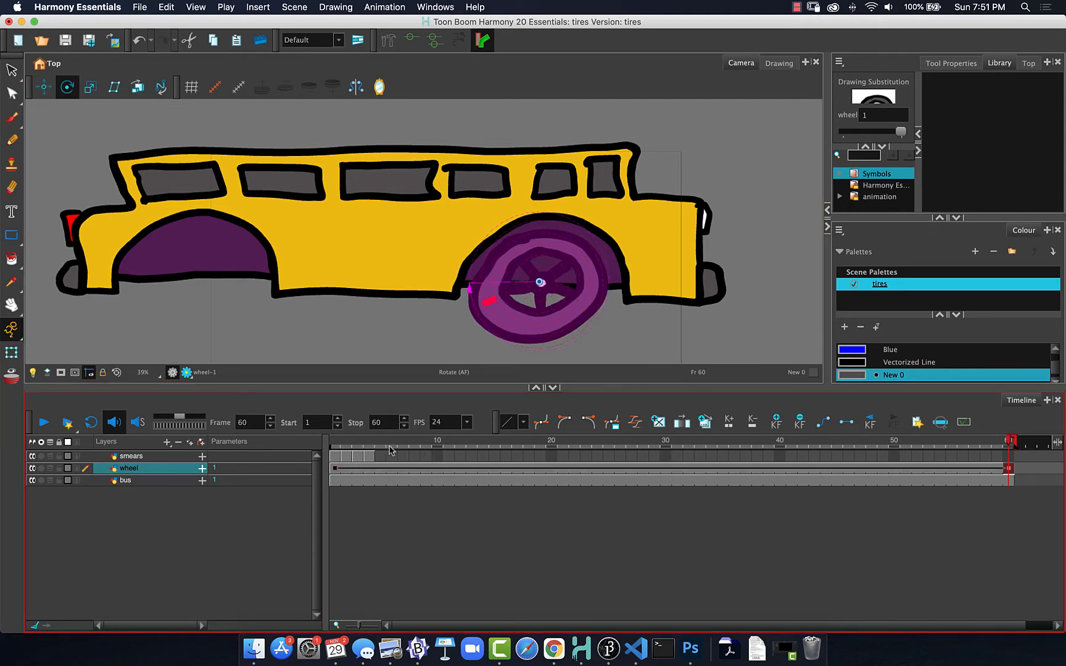
{"action": "left_click_drag", "start_coordinate": [335, 447], "coordinate": [283, 439]}
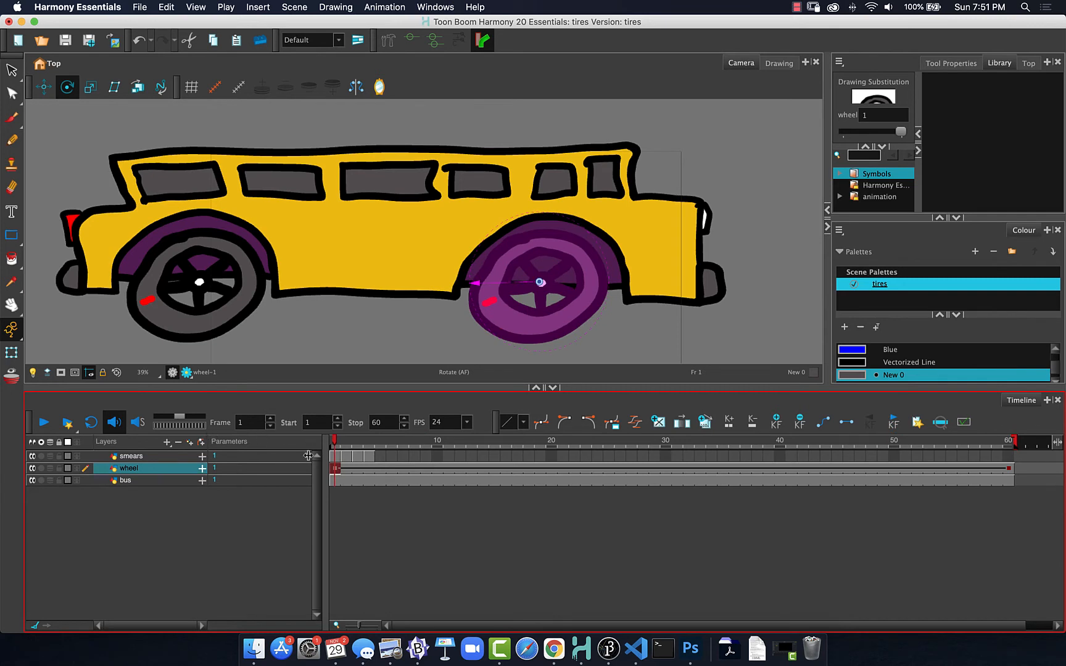
- Create a cycle of 20 repetitions from the smears layer's drawings on frames 2 to 4
{"action": "left_click", "coordinate": [346, 458]}
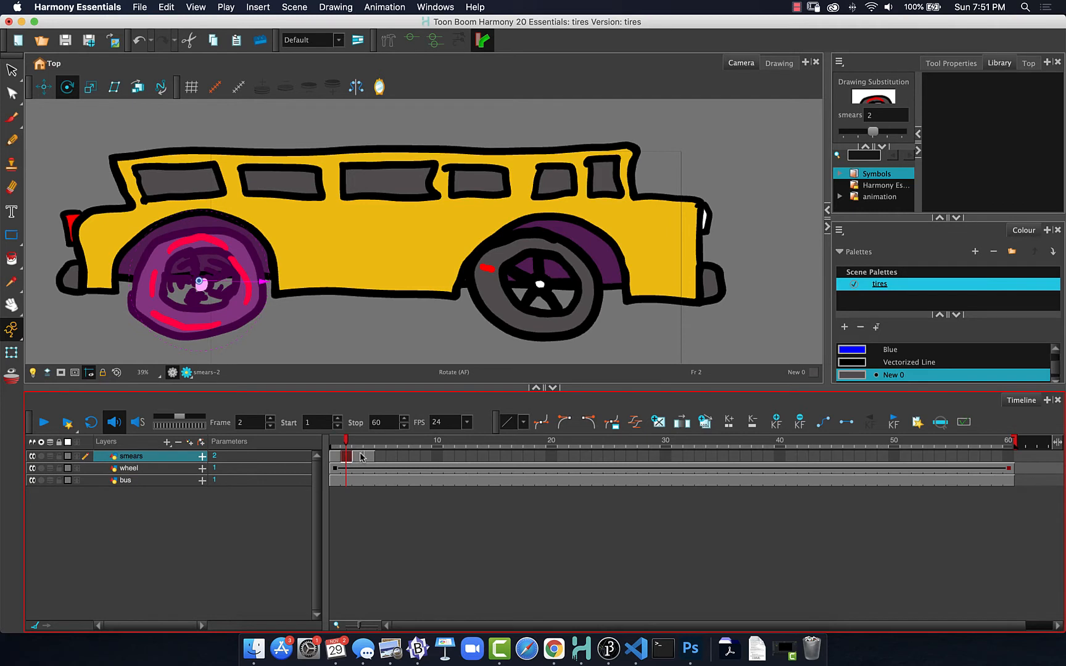
{"action": "left_click_drag", "start_coordinate": [369, 459], "coordinate": [346, 458]}
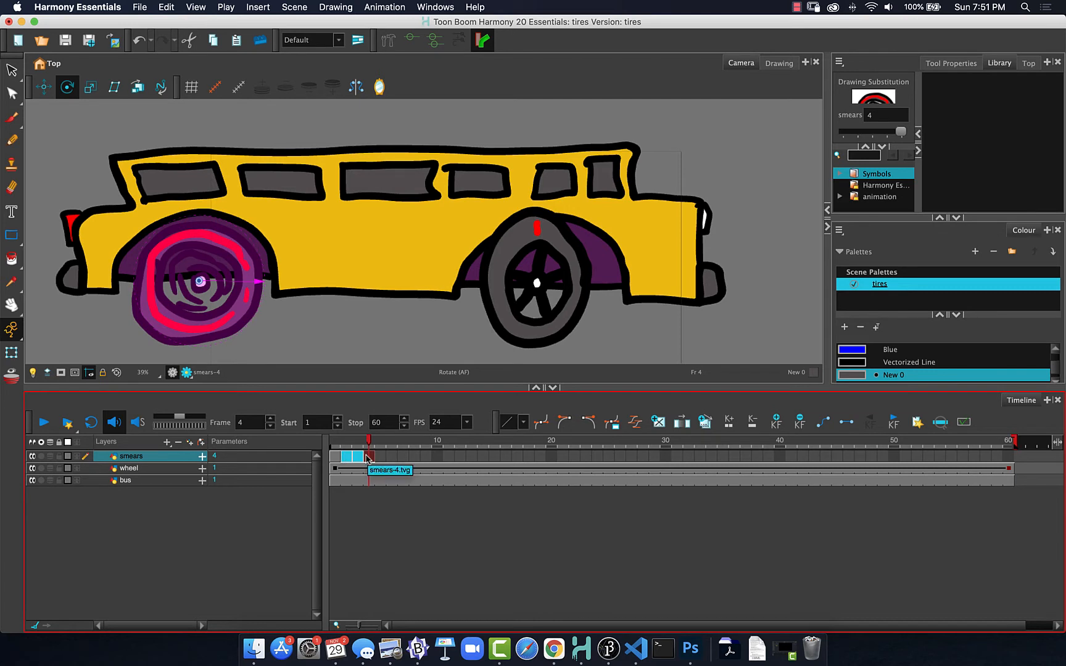
{"action": "right_click", "coordinate": [366, 459]}
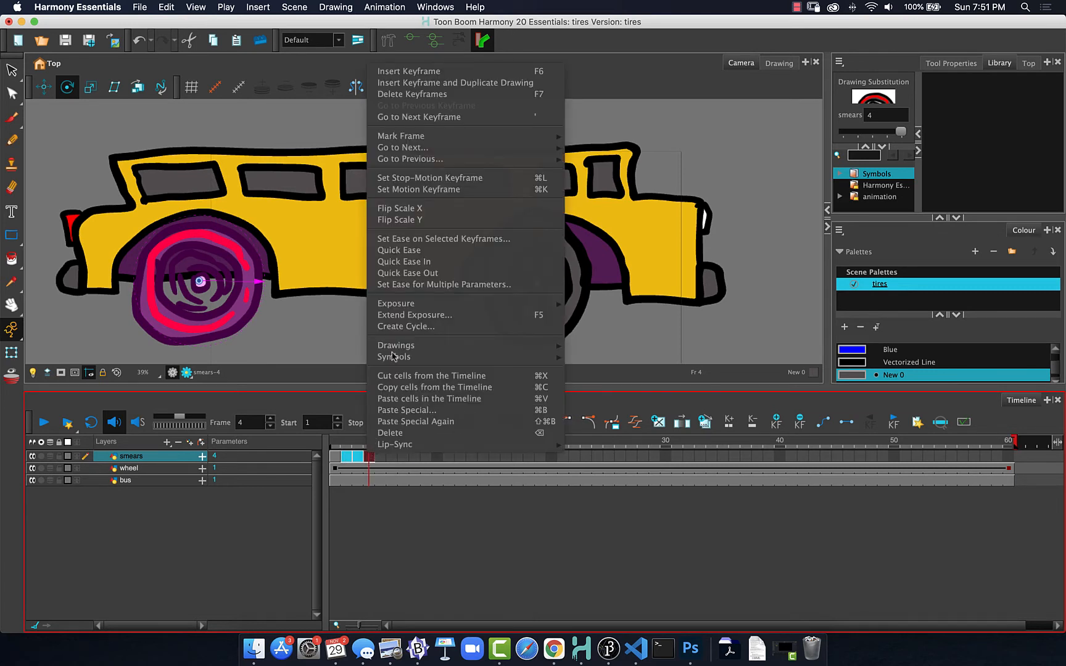
{"action": "left_click", "coordinate": [393, 328]}
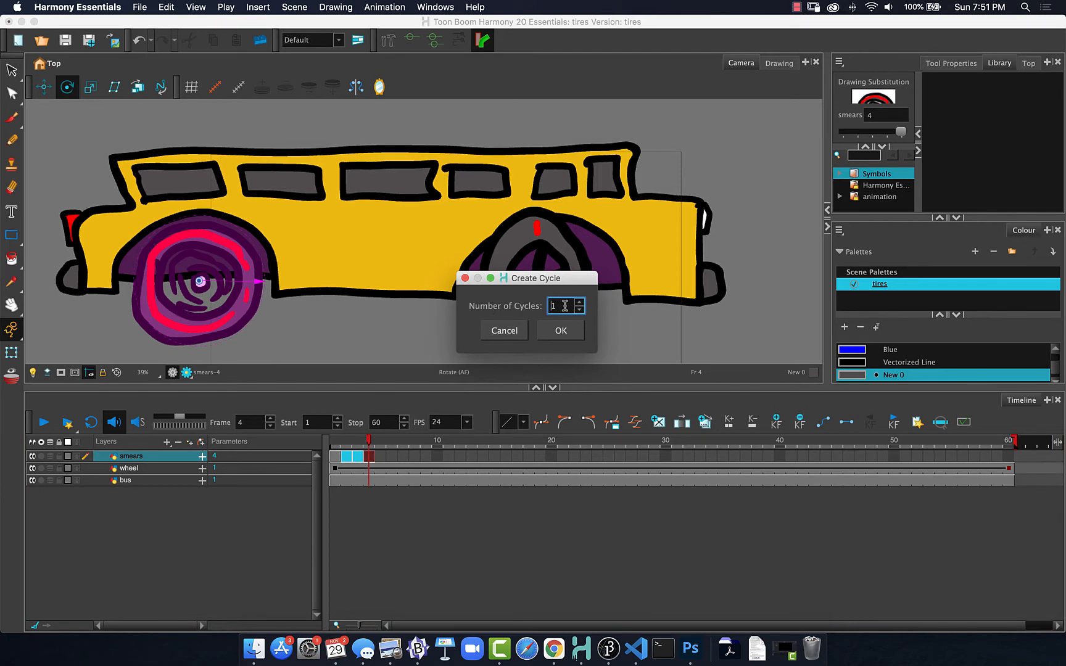
{"action": "left_click_drag", "start_coordinate": [560, 306], "coordinate": [528, 302]}
{"action": "type", "text": "20"}
{"action": "left_click", "coordinate": [557, 329]}
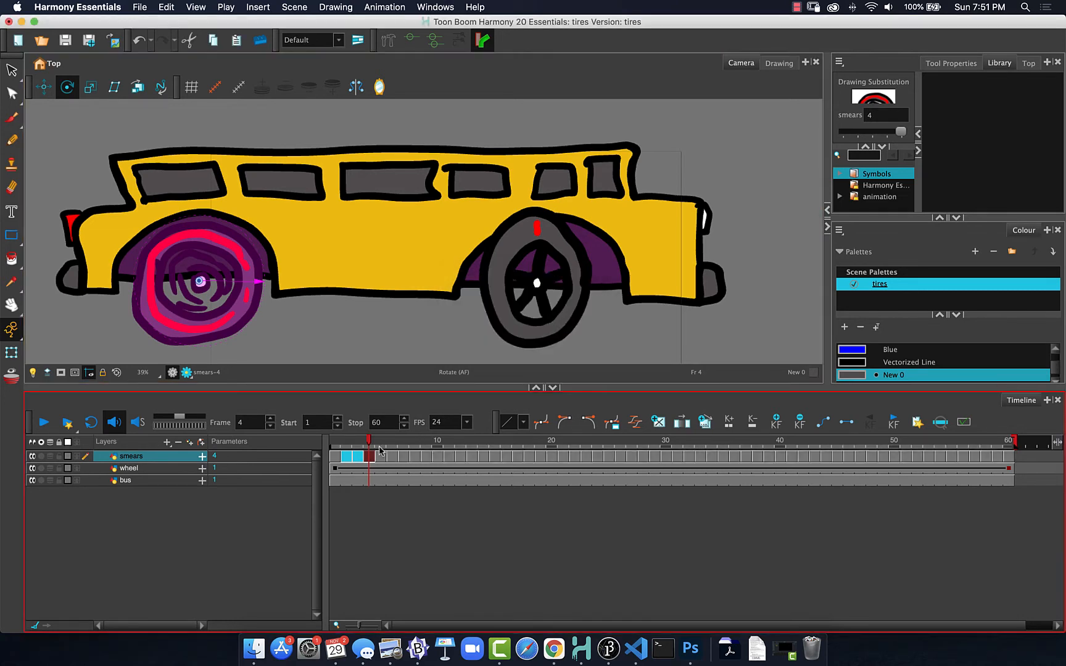
- Play the animation from frame 1 with nothing selected to compare the two spinning wheels
{"action": "mouse_move", "coordinate": [370, 443]}
{"action": "left_mouse_down"}
{"action": "mouse_move", "coordinate": [859, 432]}
{"action": "mouse_move", "coordinate": [269, 429]}
{"action": "left_mouse_up"}
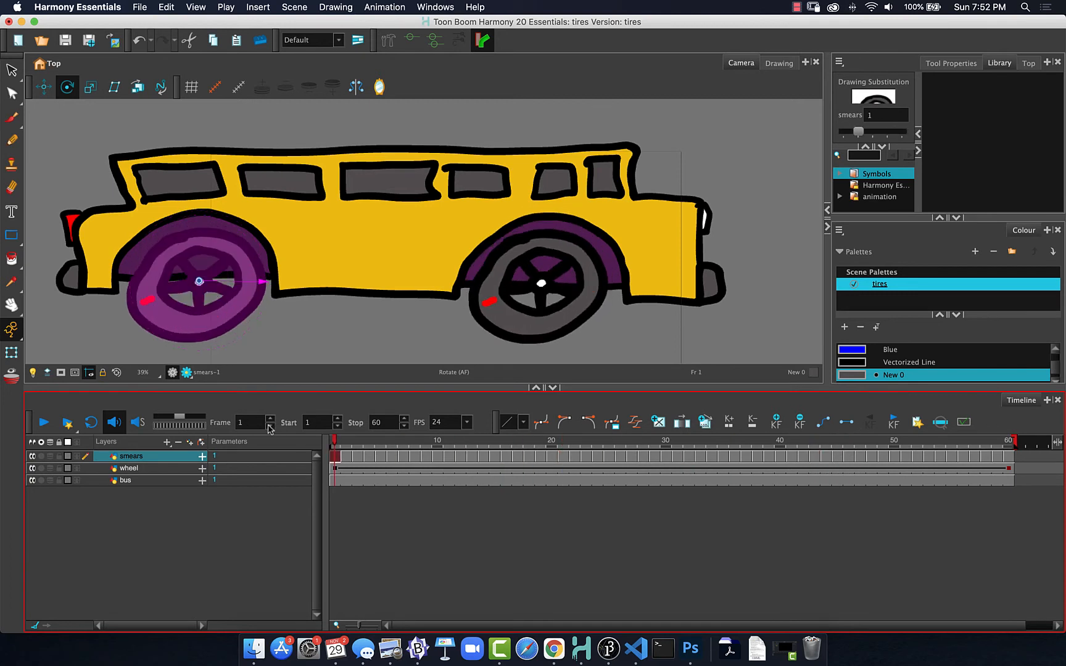
{"action": "left_click", "coordinate": [364, 518]}
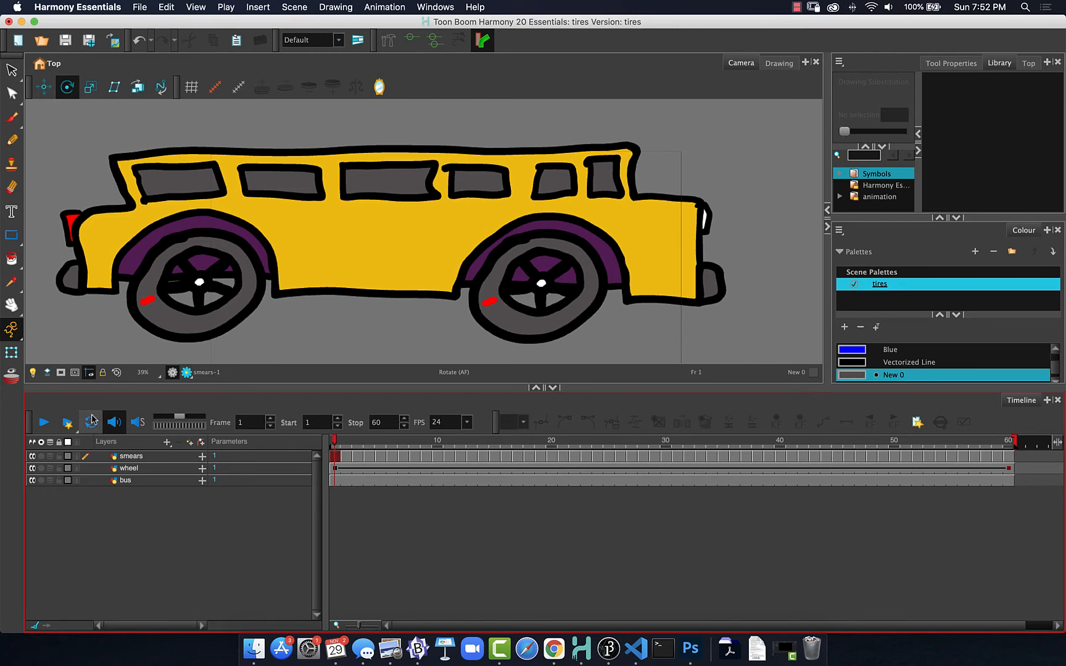
{"action": "left_click", "coordinate": [44, 423]}
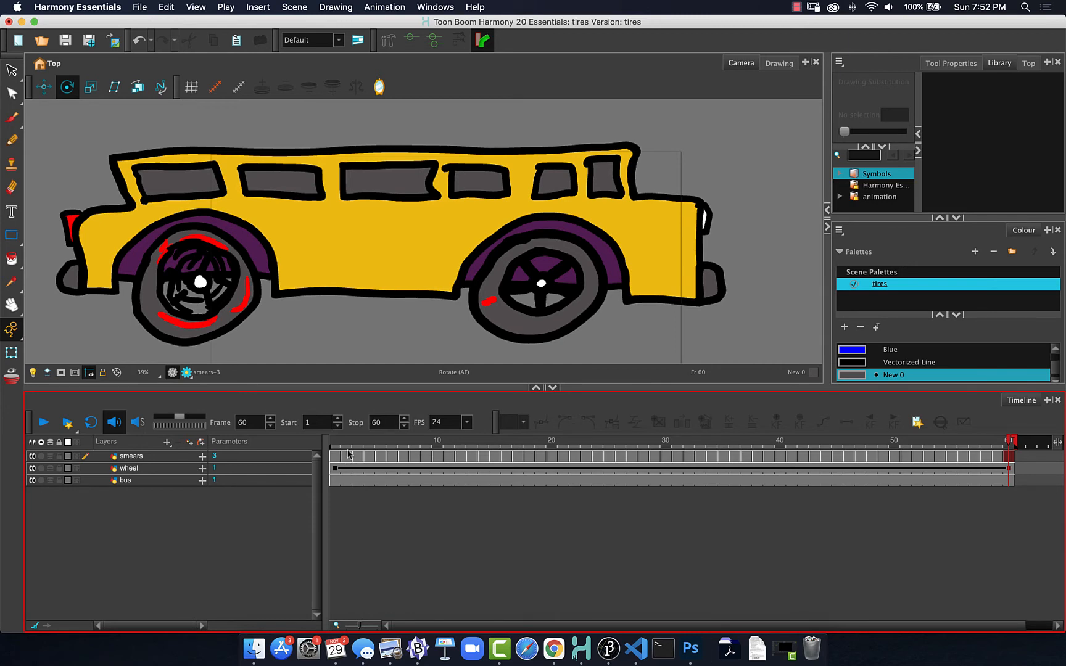
- Set the exposure of the smears layer's drawings from frame 2 through frame 60 to 2
{"action": "left_click_drag", "start_coordinate": [349, 460], "coordinate": [1018, 459]}
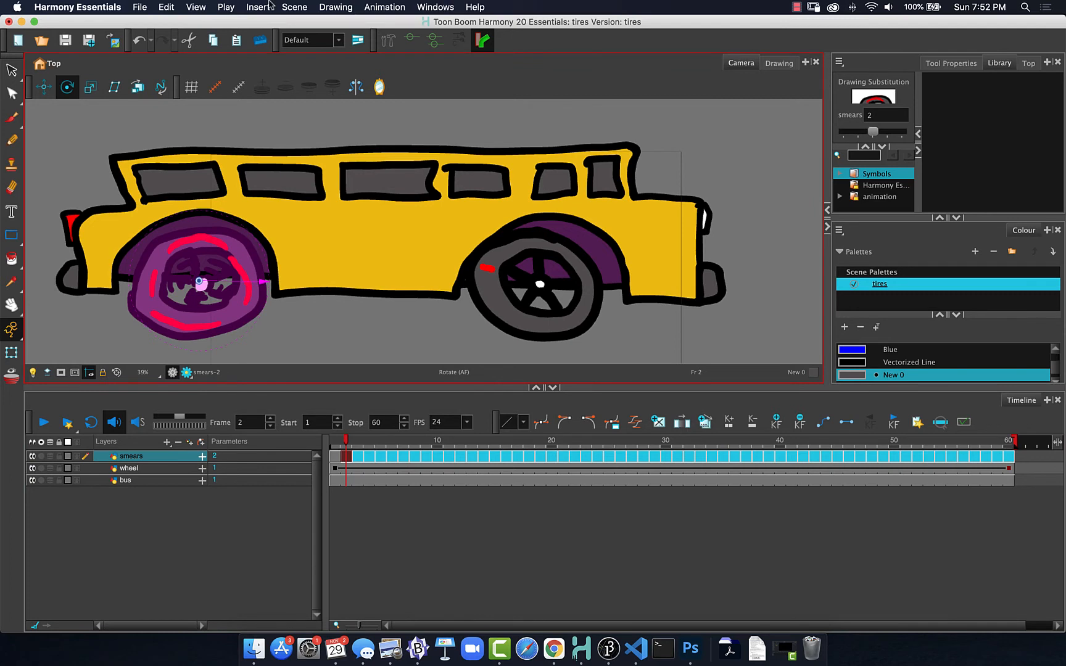
{"action": "right_click", "coordinate": [381, 459]}
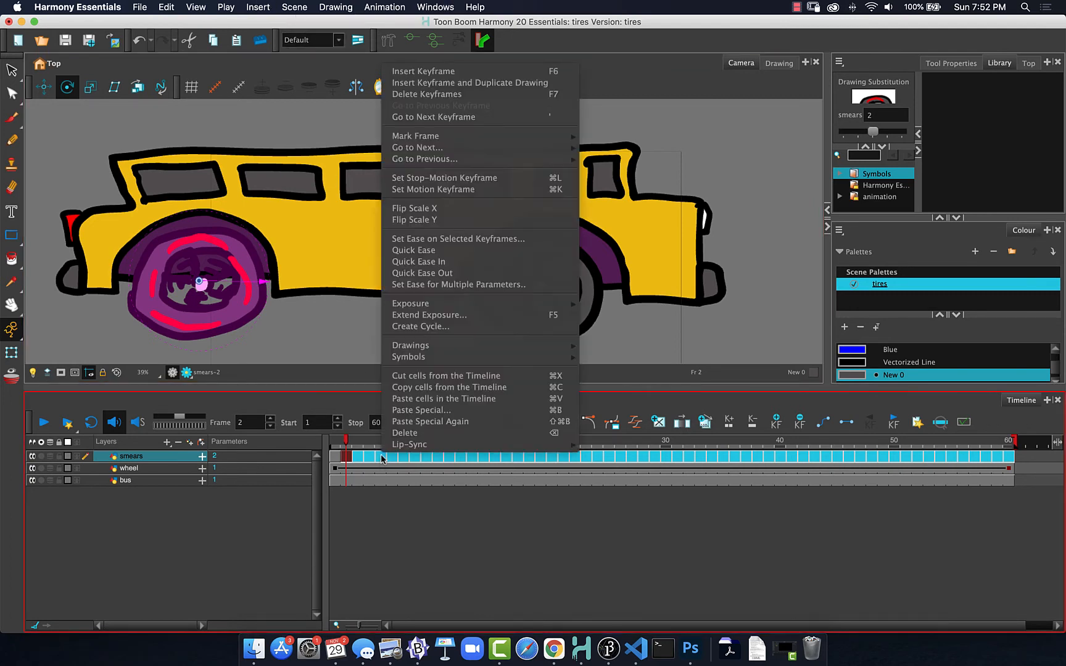
{"action": "mouse_move", "coordinate": [407, 307]}
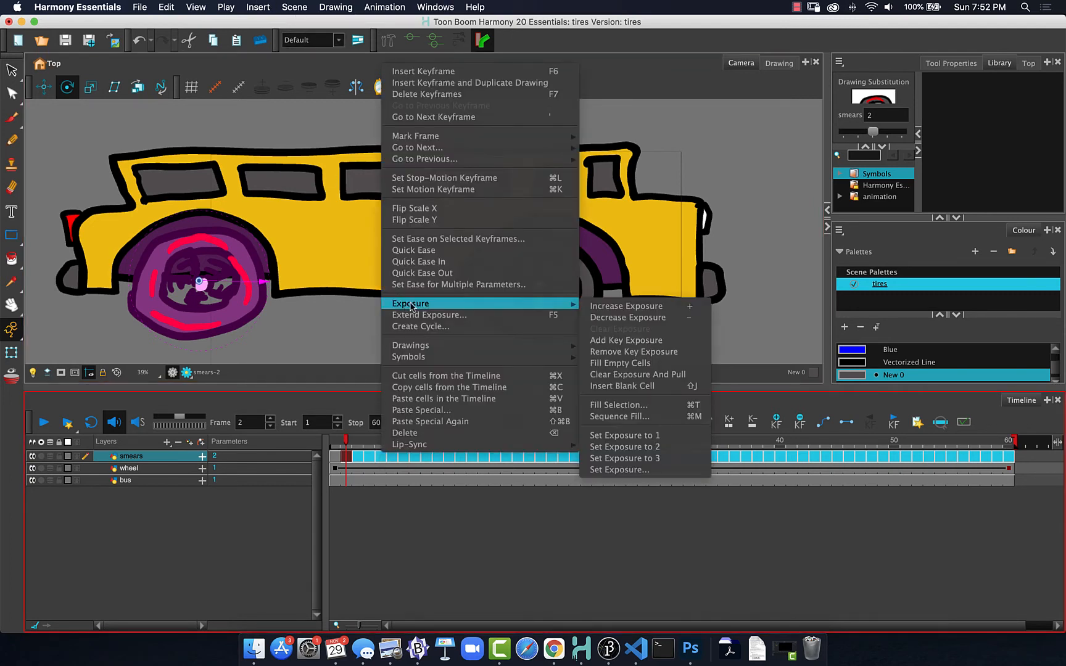
{"action": "left_click", "coordinate": [621, 447]}
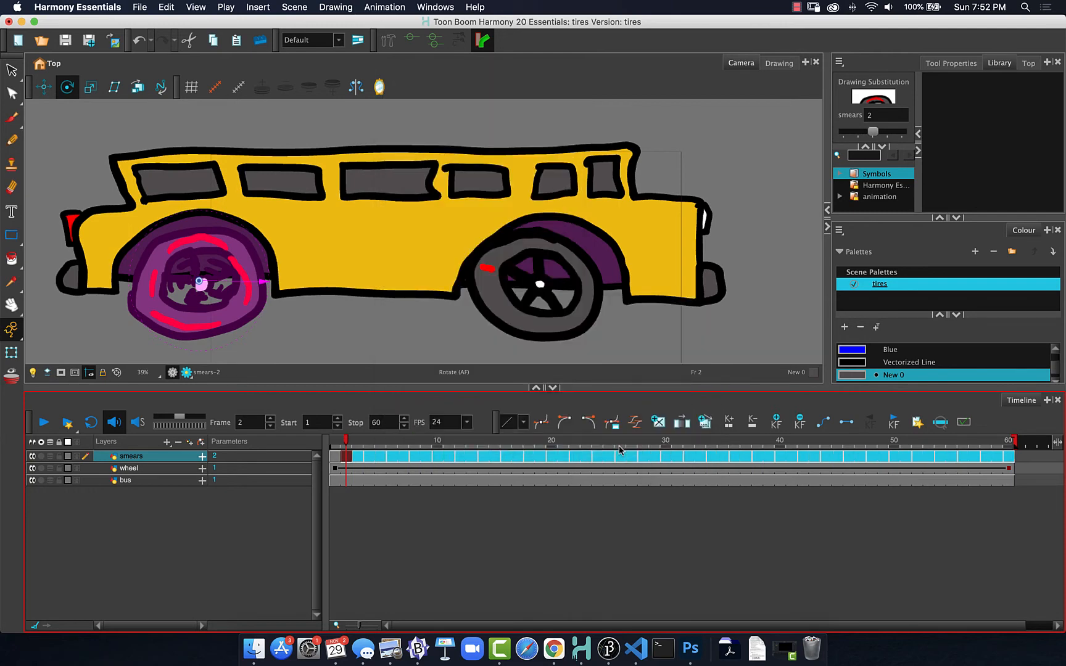
- Replay the animation from frame 1 to check the smear wheel's new timing, and clear the selection
{"action": "left_click", "coordinate": [336, 456]}
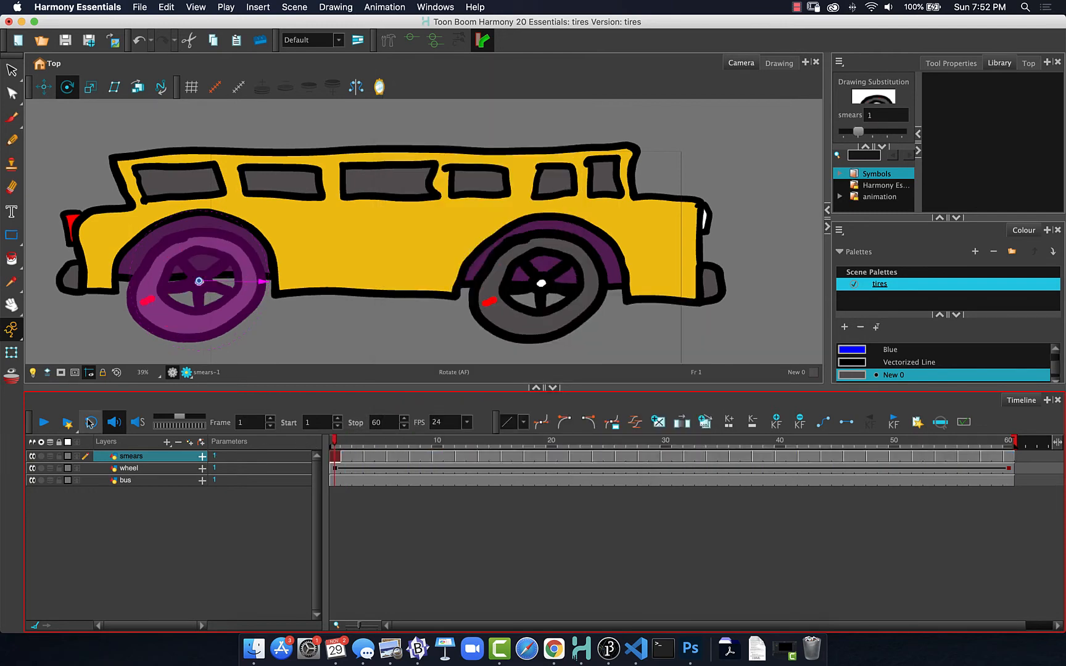
{"action": "left_click", "coordinate": [45, 423]}
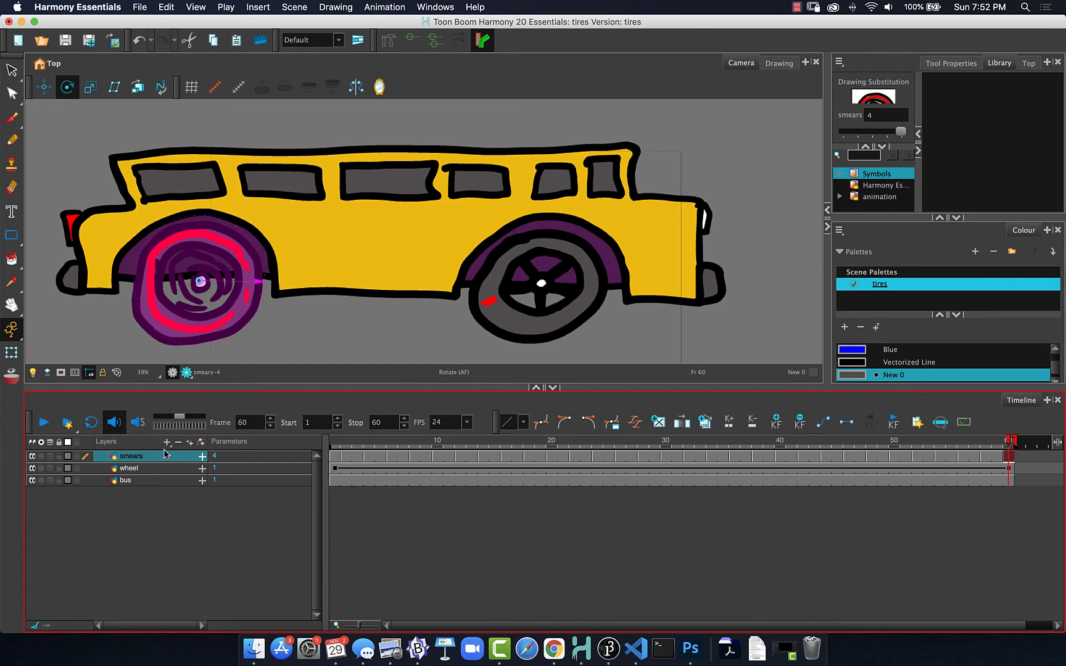
{"action": "left_click", "coordinate": [122, 526]}
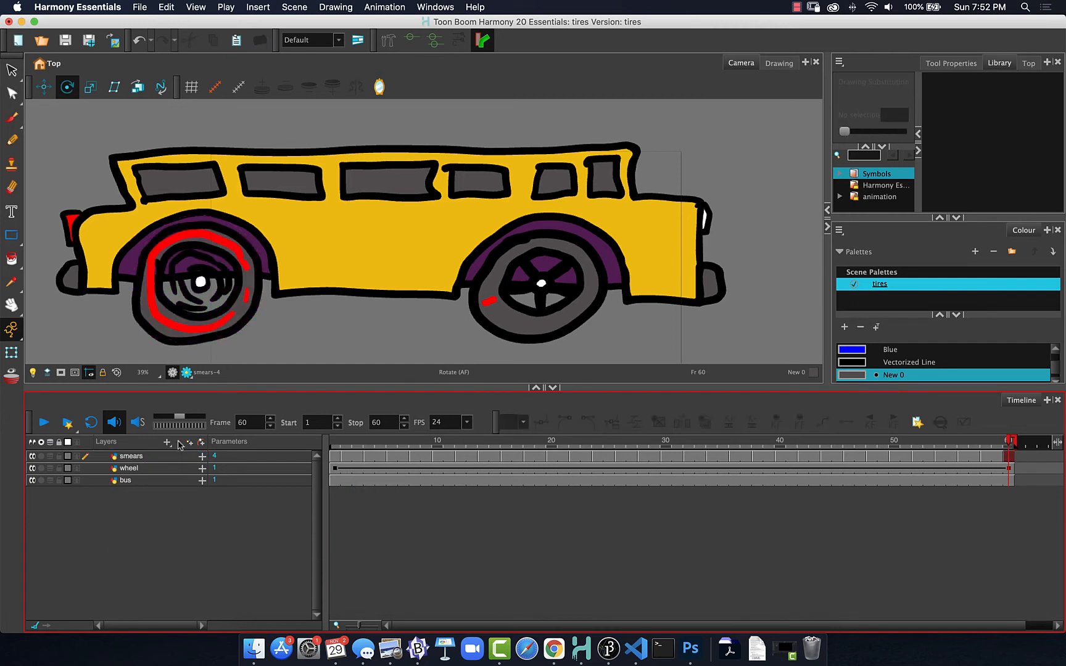
- Add a peg, parent the smears, wheel and bus layers to it, and collapse the group
{"action": "left_click", "coordinate": [202, 443]}
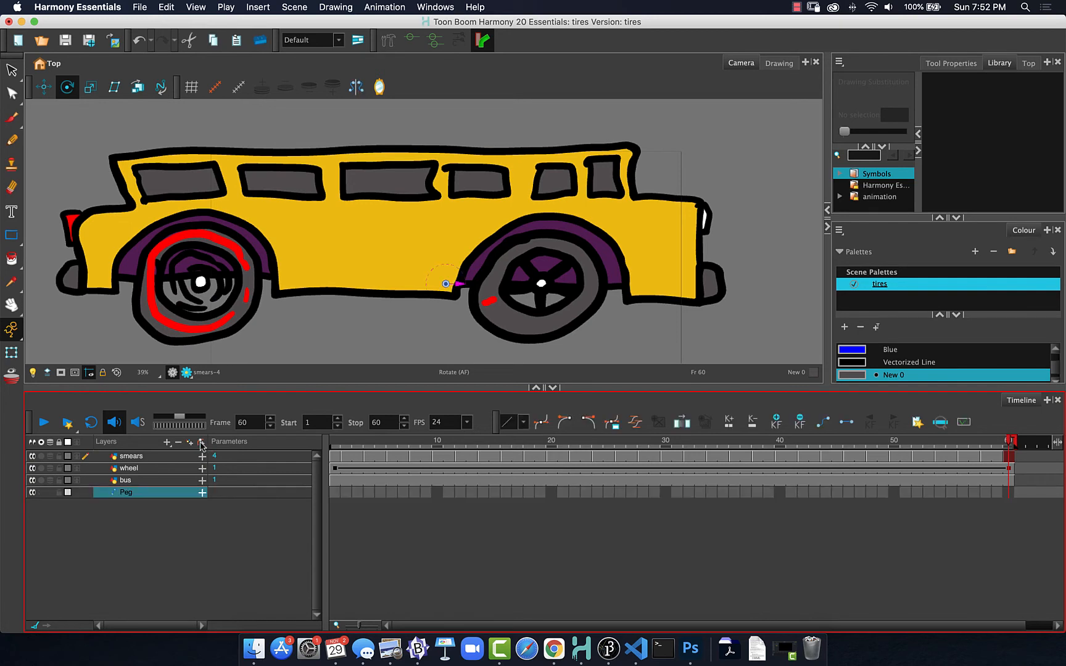
{"action": "left_click", "coordinate": [129, 457]}
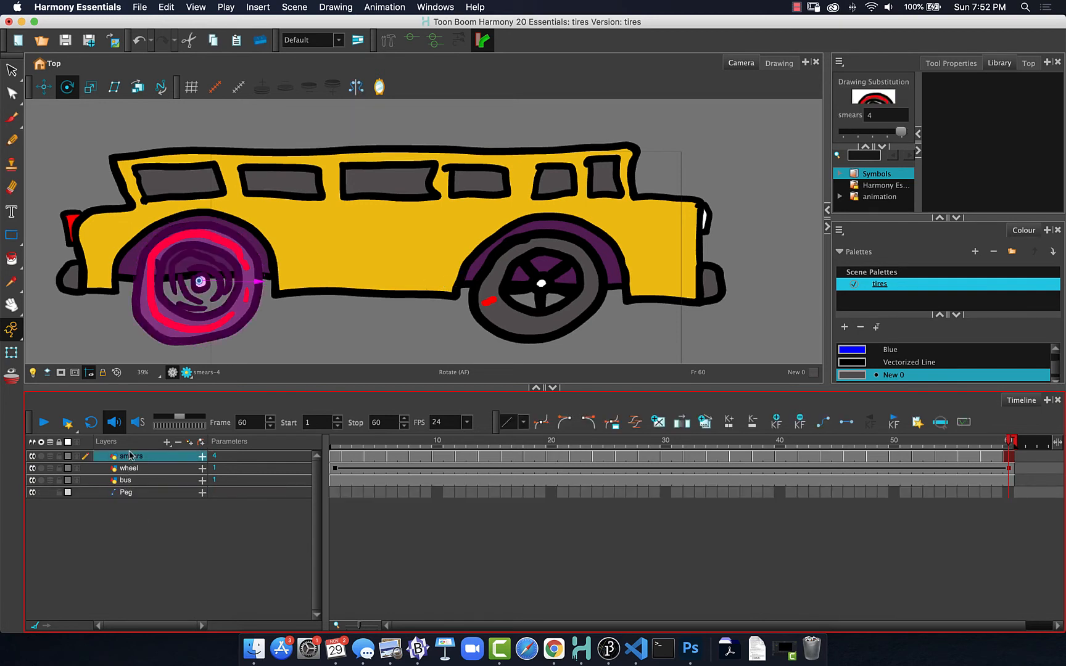
{"action": "left_click", "coordinate": [126, 480], "text": "shift"}
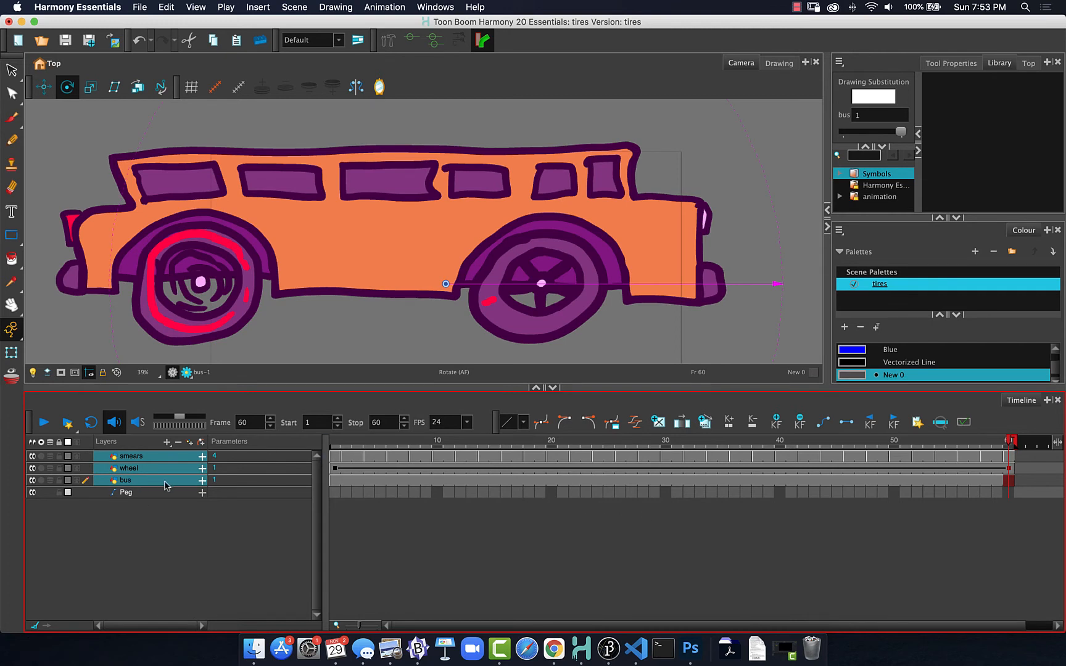
{"action": "left_click_drag", "start_coordinate": [137, 481], "coordinate": [136, 492]}
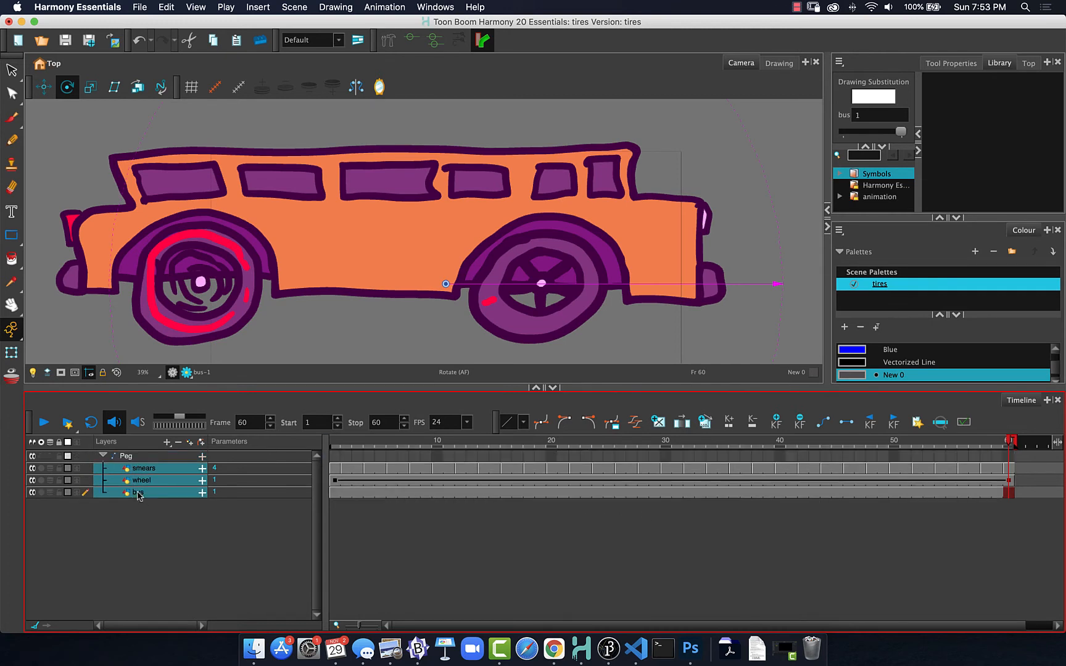
{"action": "left_click", "coordinate": [103, 456]}
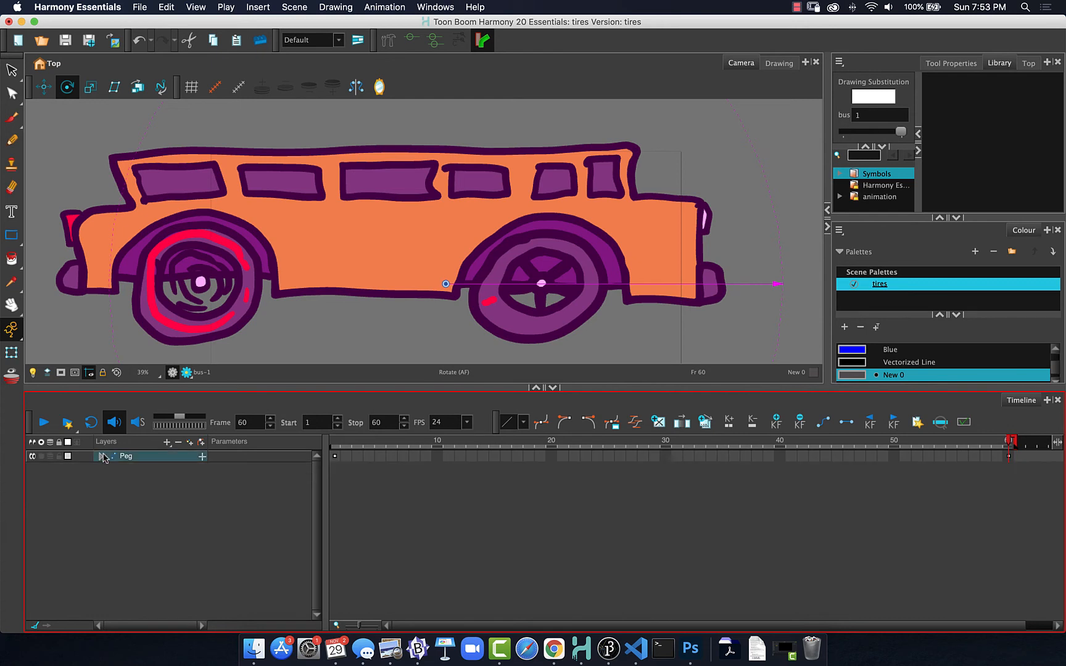
- Scale the peg down on frame 1 so the whole bus fits well inside the camera frame
{"action": "left_click", "coordinate": [336, 457]}
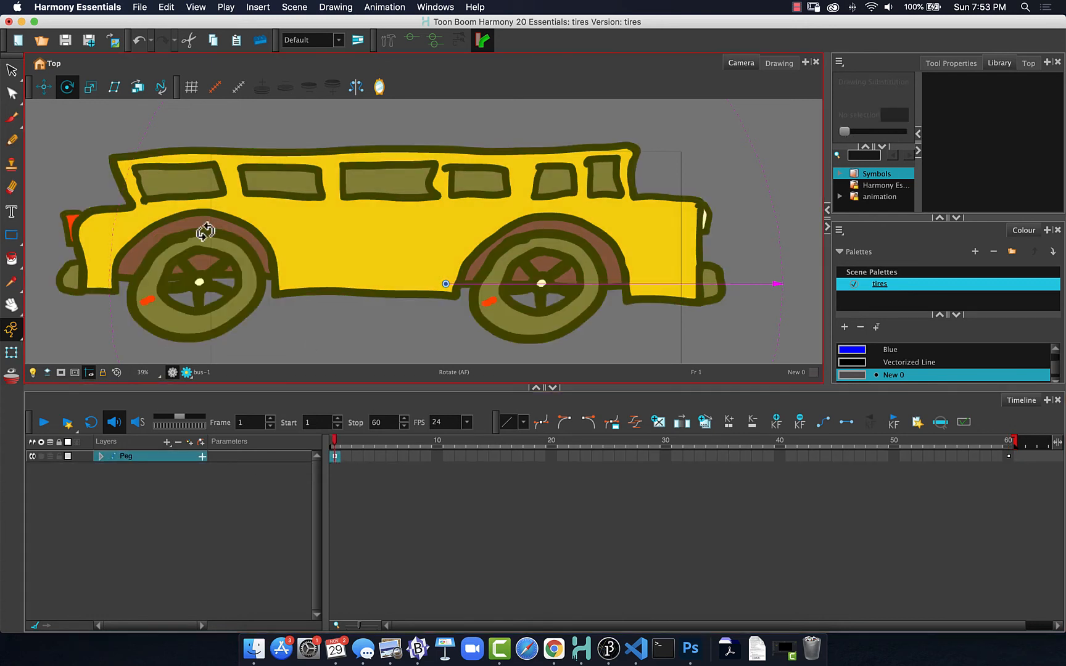
{"action": "left_click", "coordinate": [92, 88]}
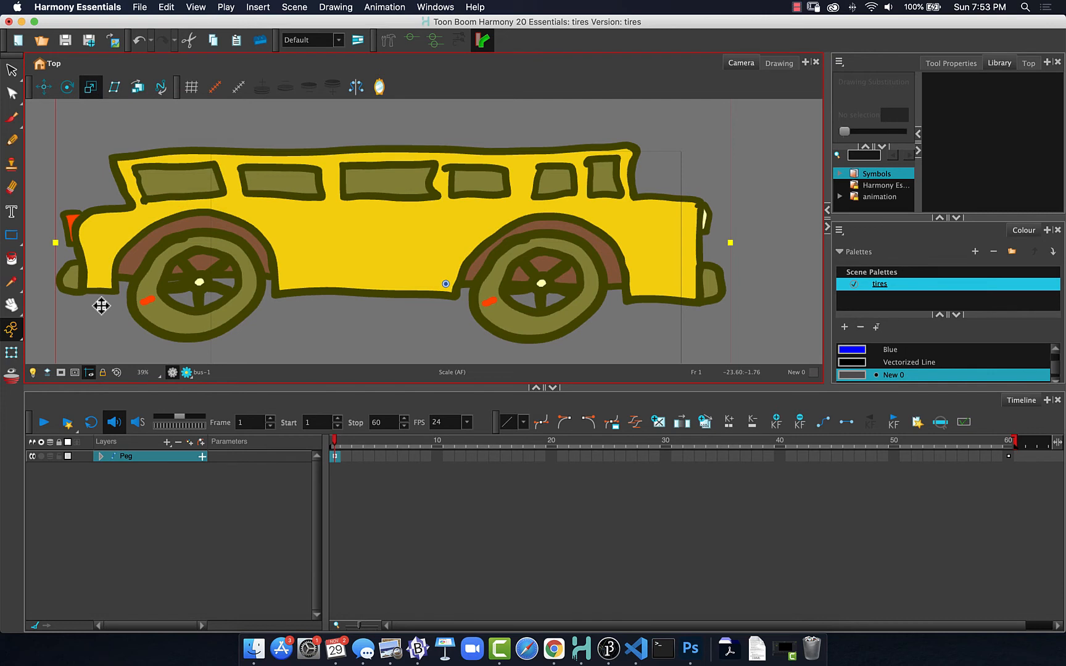
{"action": "scroll", "coordinate": [101, 306], "scroll_direction": "down", "scroll_amount": 5}
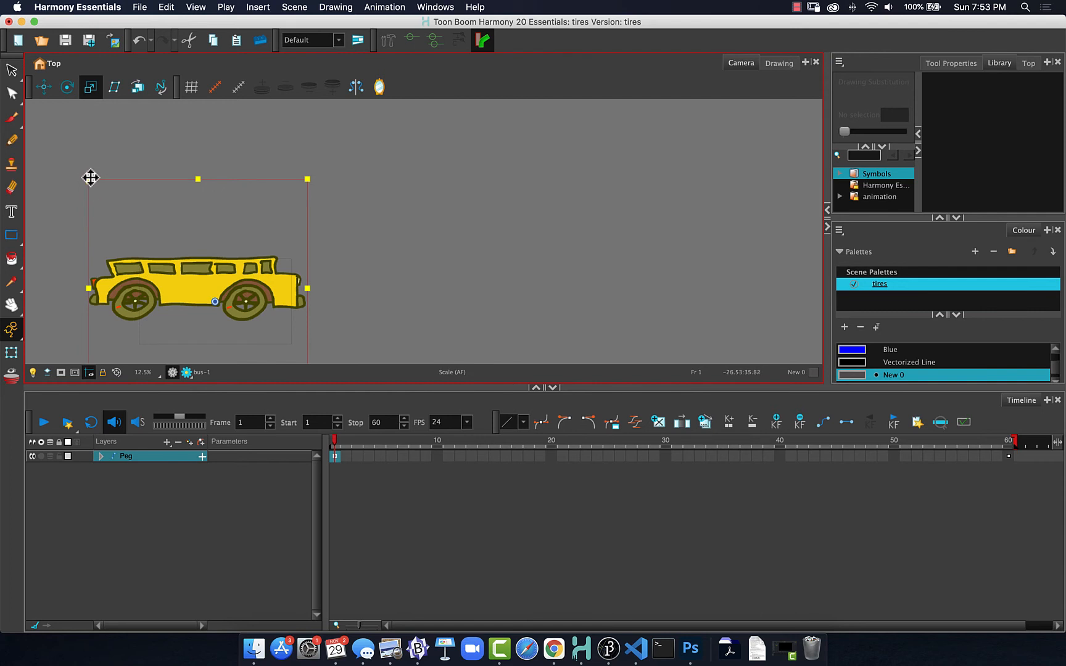
{"action": "left_click_drag", "start_coordinate": [88, 178], "coordinate": [177, 273]}
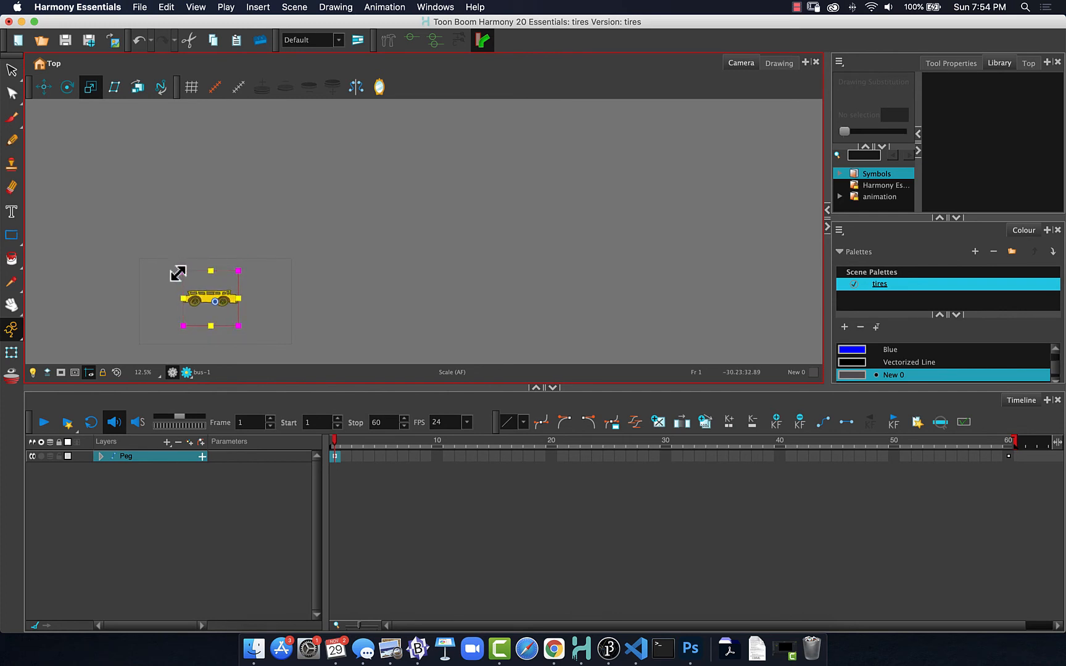
{"action": "left_click_drag", "start_coordinate": [178, 273], "coordinate": [184, 277]}
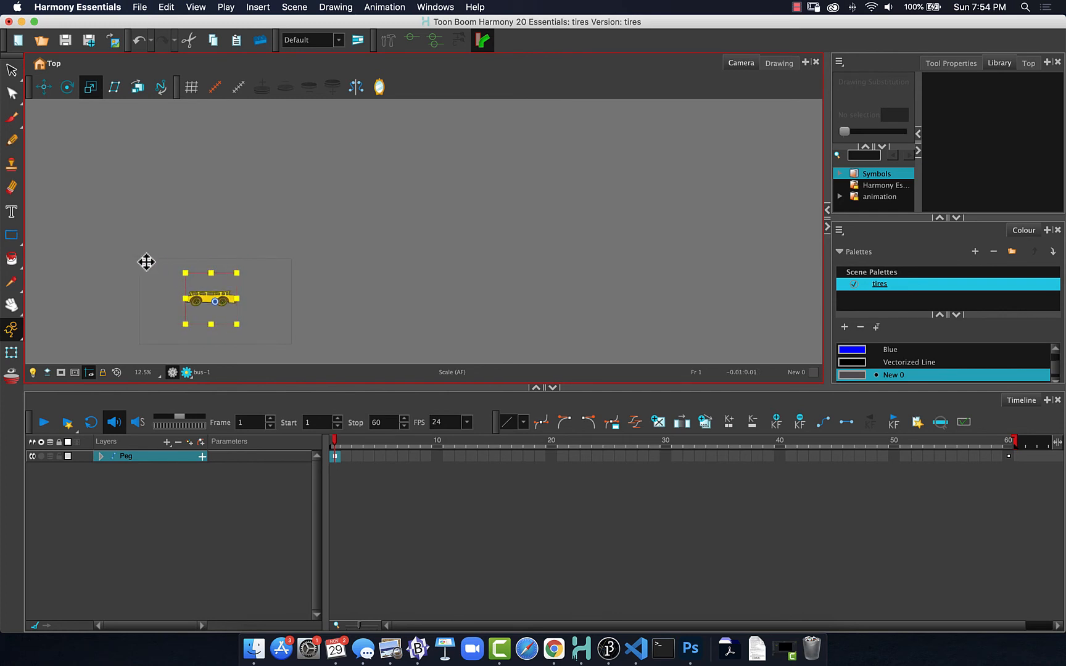
- Animate the peg so the bus moves from just outside the camera frame's left edge on frame 1 to beyond its right edge on frame 60
{"action": "left_click", "coordinate": [43, 87]}
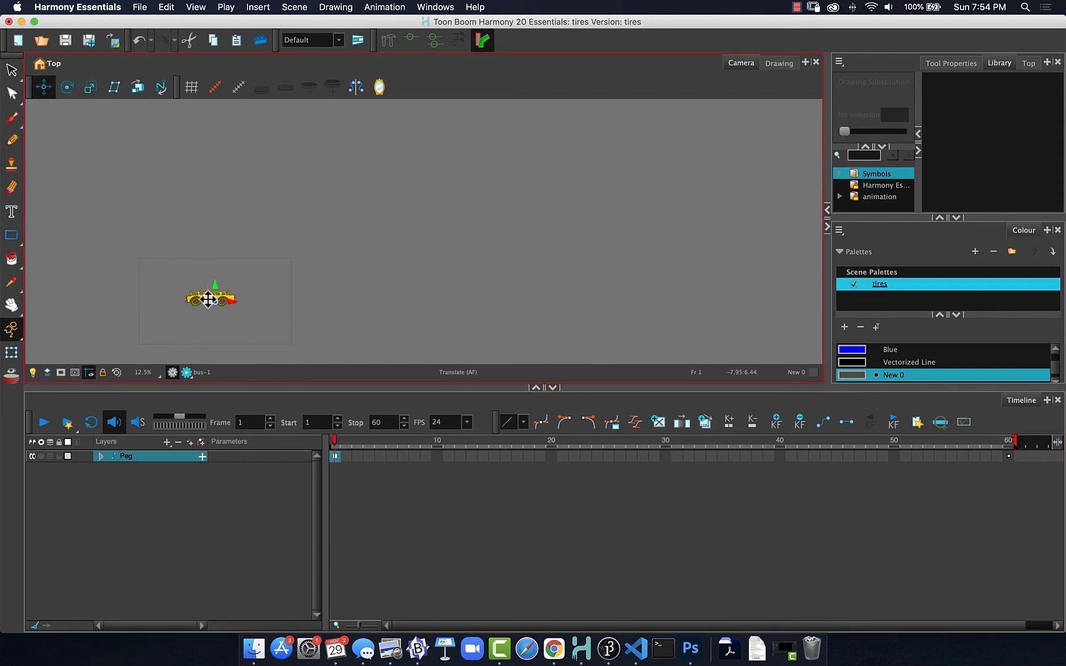
{"action": "left_click_drag", "start_coordinate": [208, 299], "coordinate": [108, 317]}
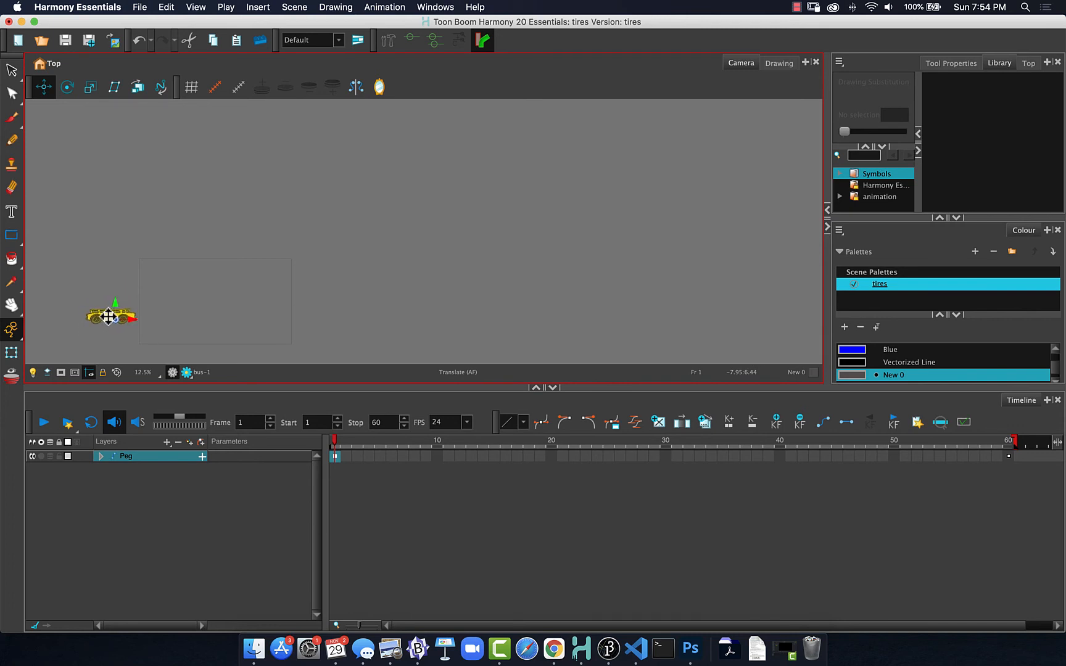
{"action": "left_click", "coordinate": [1009, 457]}
{"action": "left_click_drag", "start_coordinate": [134, 320], "coordinate": [343, 333]}
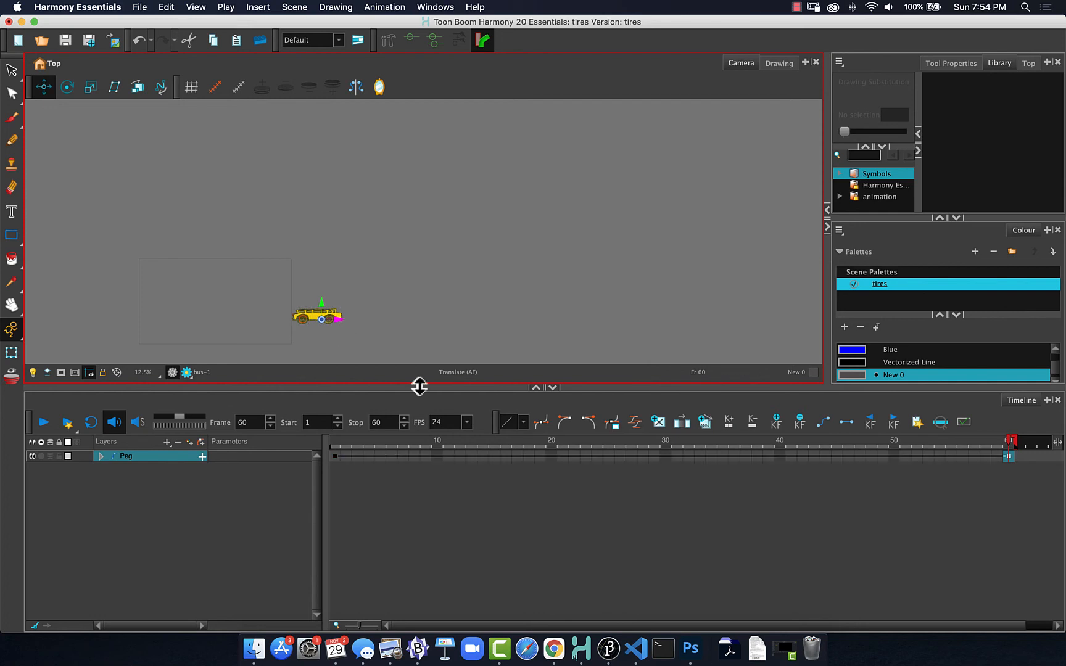
- Play the bus's drive across the camera frame from frame 1 in a closer view, and clear the selection
{"action": "left_click", "coordinate": [337, 444]}
{"action": "scroll", "coordinate": [263, 335], "scroll_direction": "up", "scroll_amount": 5}
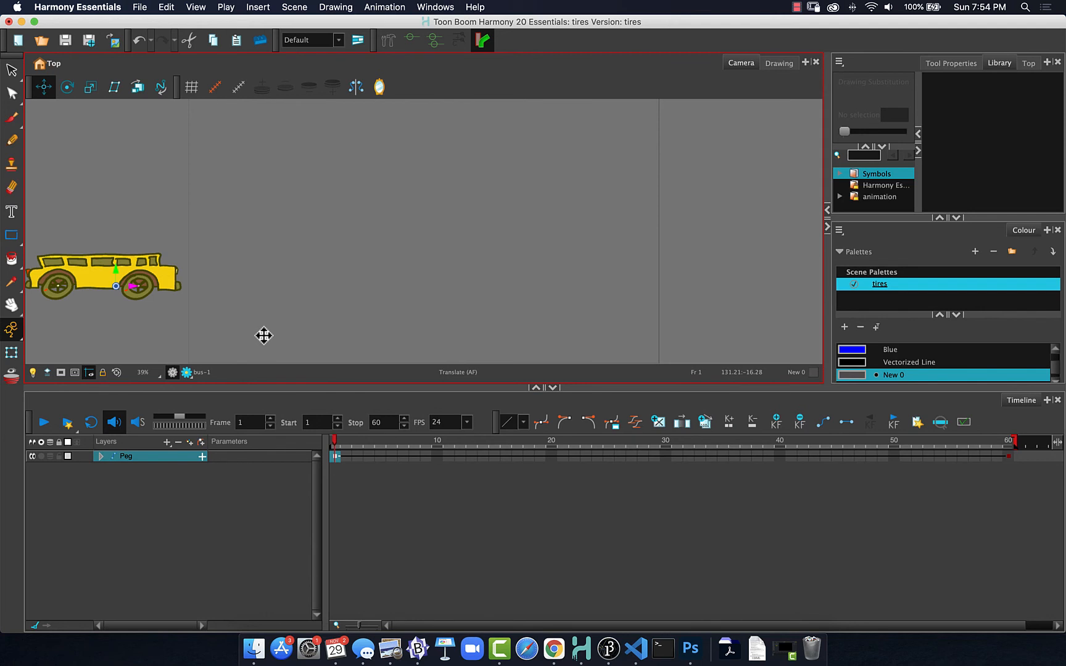
{"action": "left_click", "coordinate": [44, 424]}
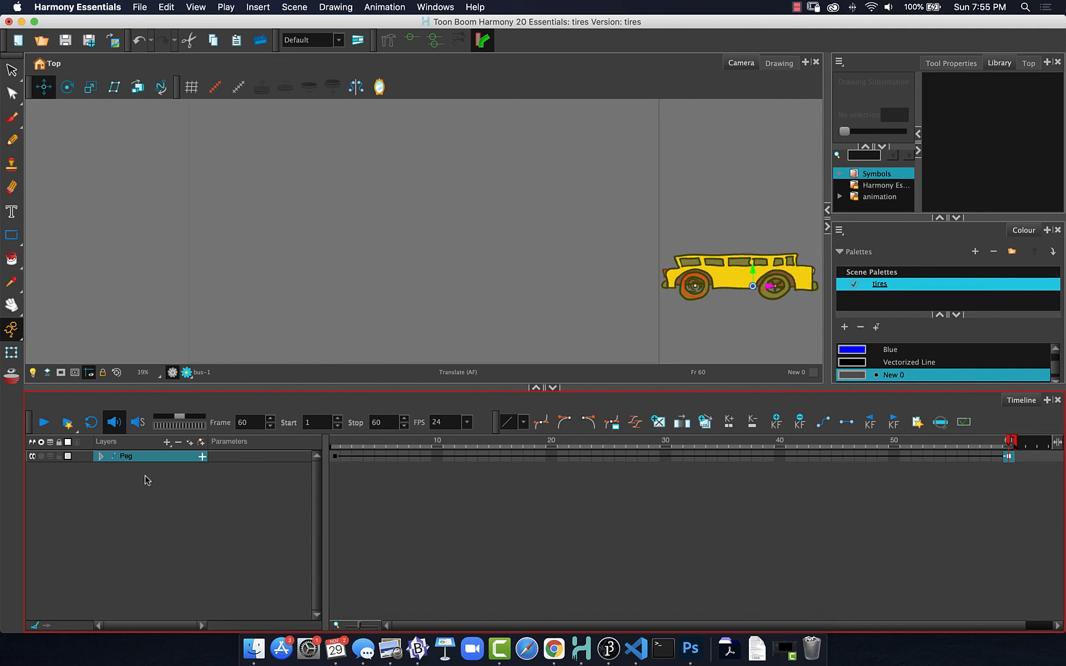
{"action": "key", "text": "Escape"}
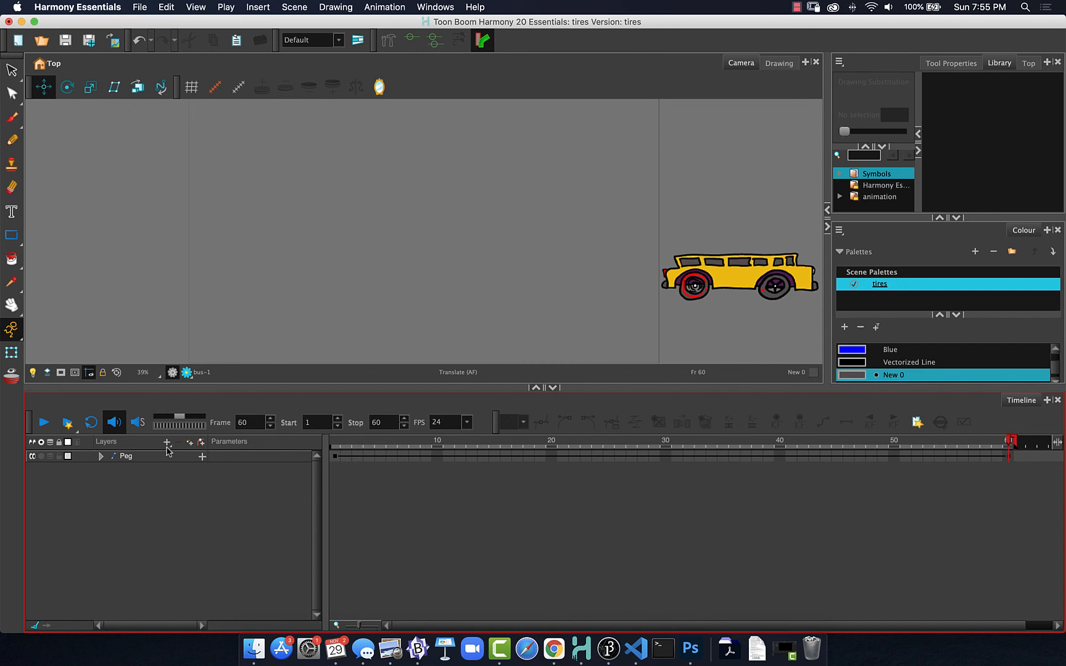
- Add a Colour-Card layer as a white background behind the bus, and deselect it
{"action": "left_click", "coordinate": [166, 442]}
{"action": "left_click", "coordinate": [187, 478]}
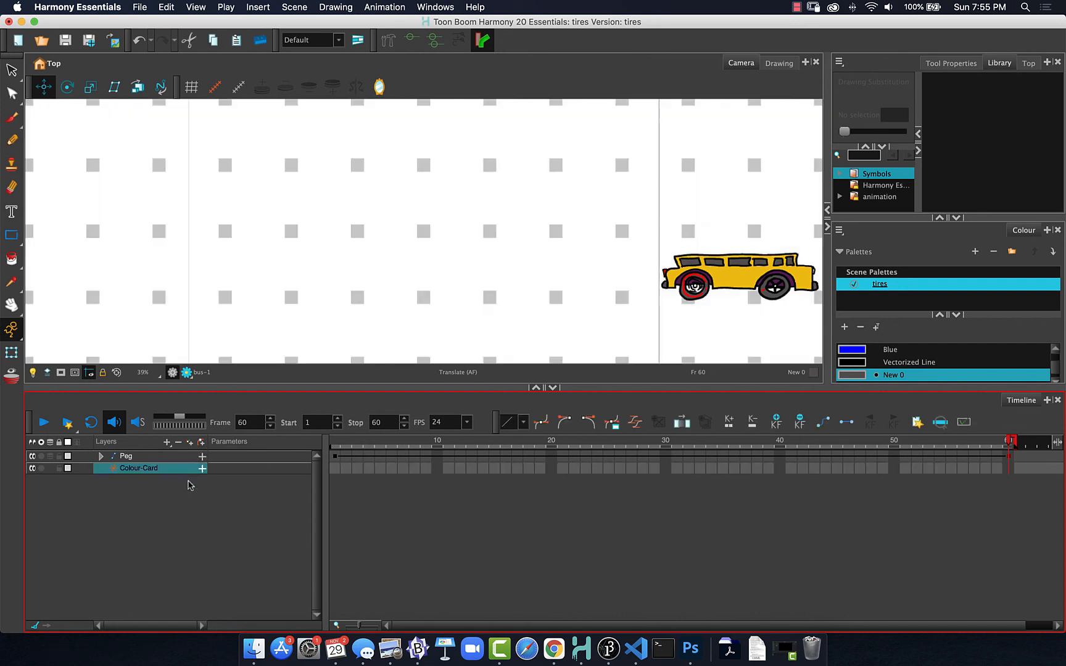
{"action": "left_click", "coordinate": [203, 107]}
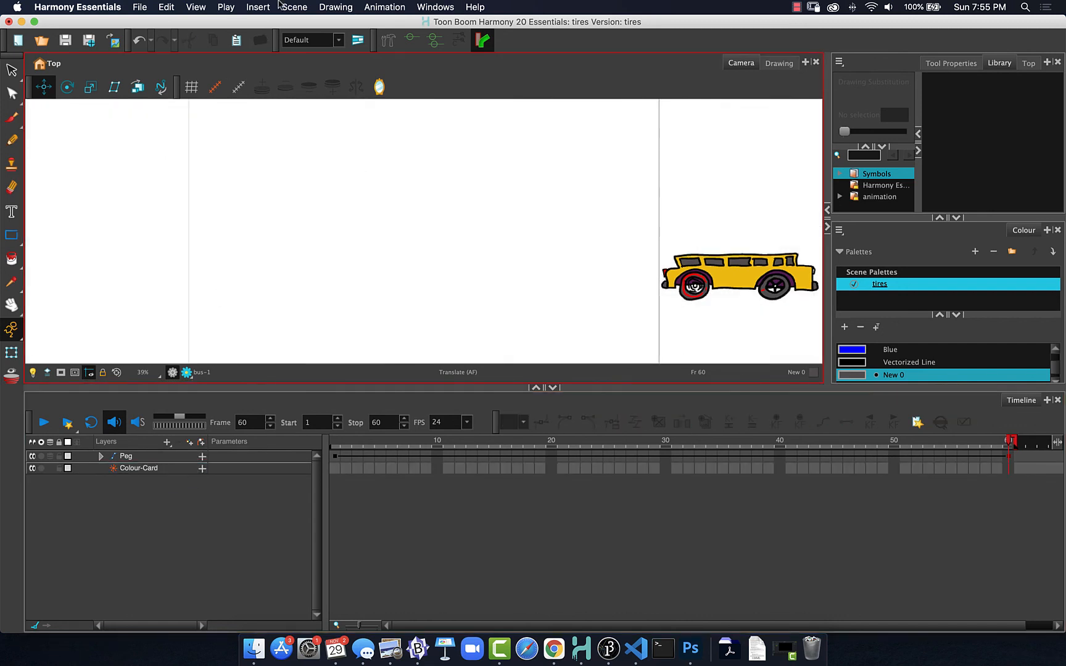
- Render a preview of frames 1 to 60 and play it to check the finished bus animation
{"action": "left_click", "coordinate": [67, 424]}
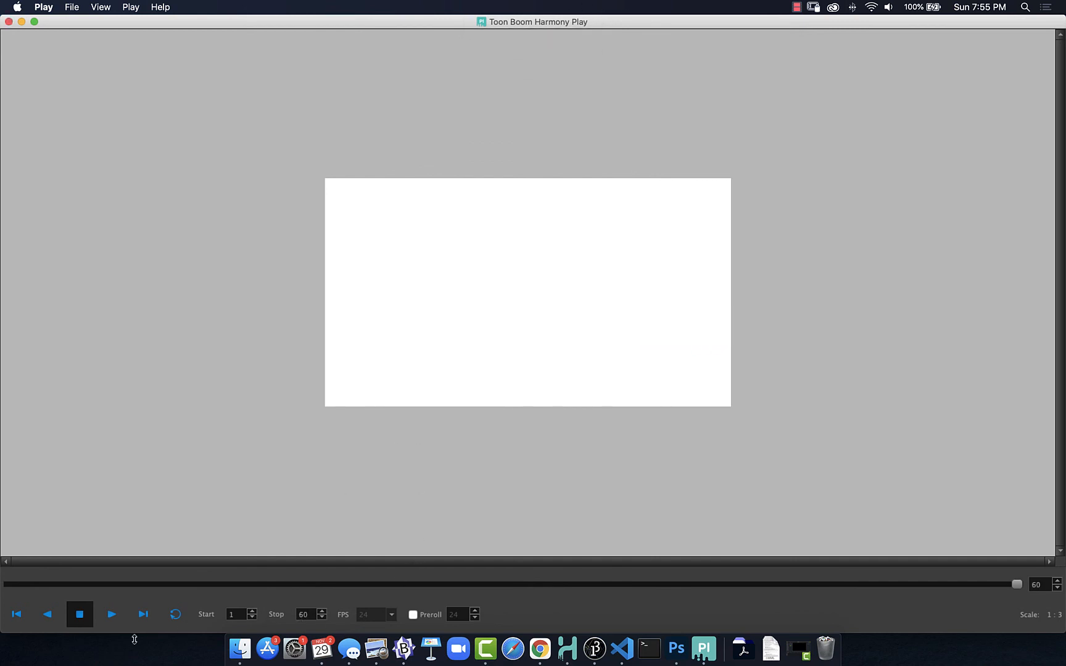
{"action": "left_click", "coordinate": [112, 615]}
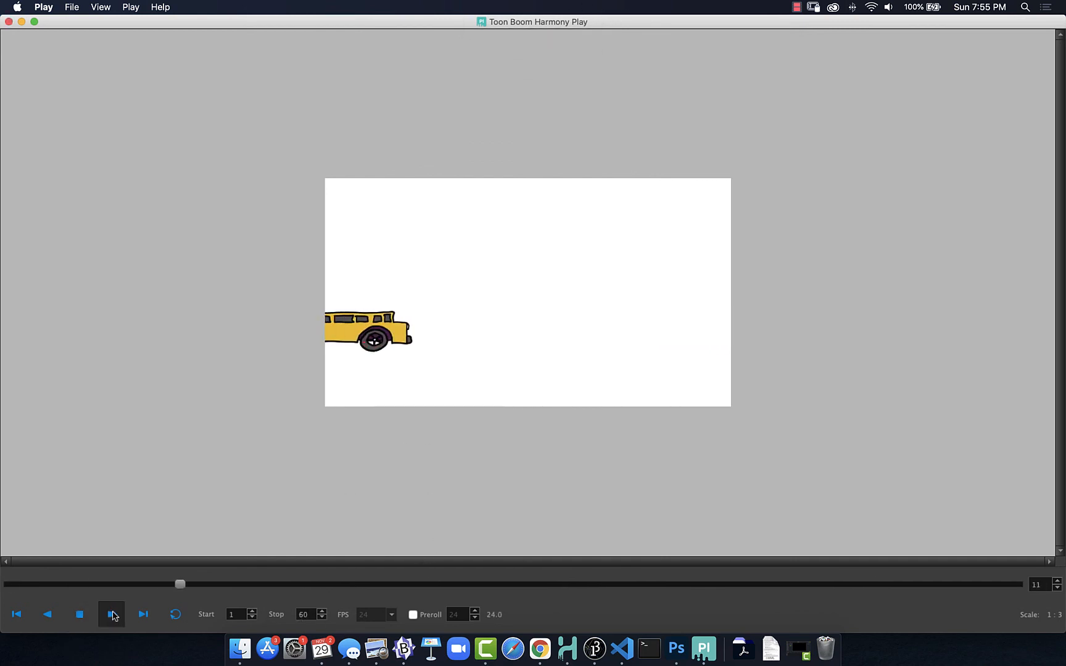